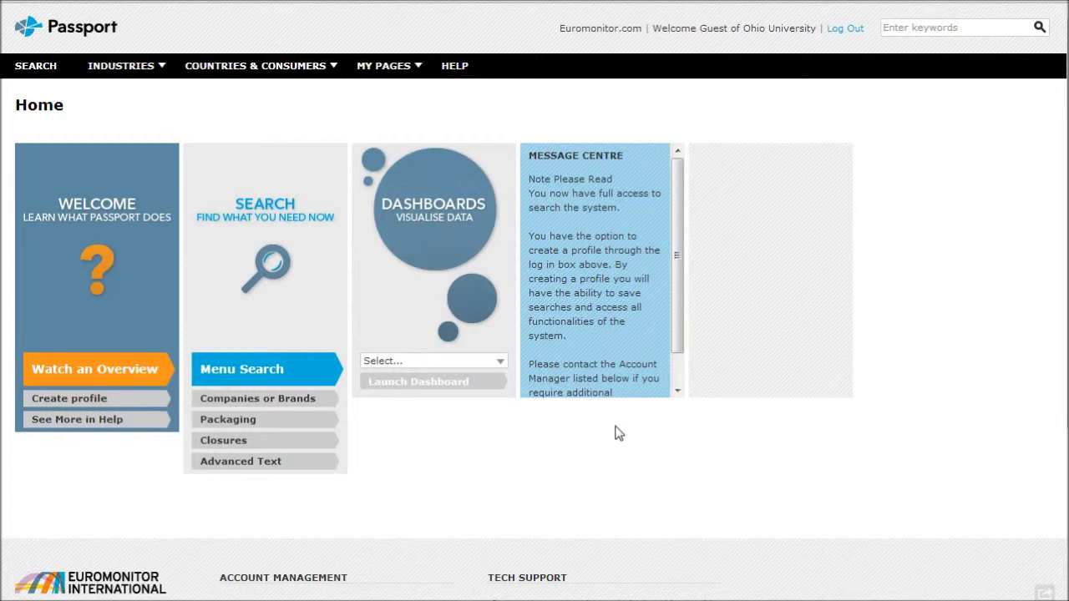
Open the Alcoholic Drinks page from the consumer product industries
left_click(130, 70)
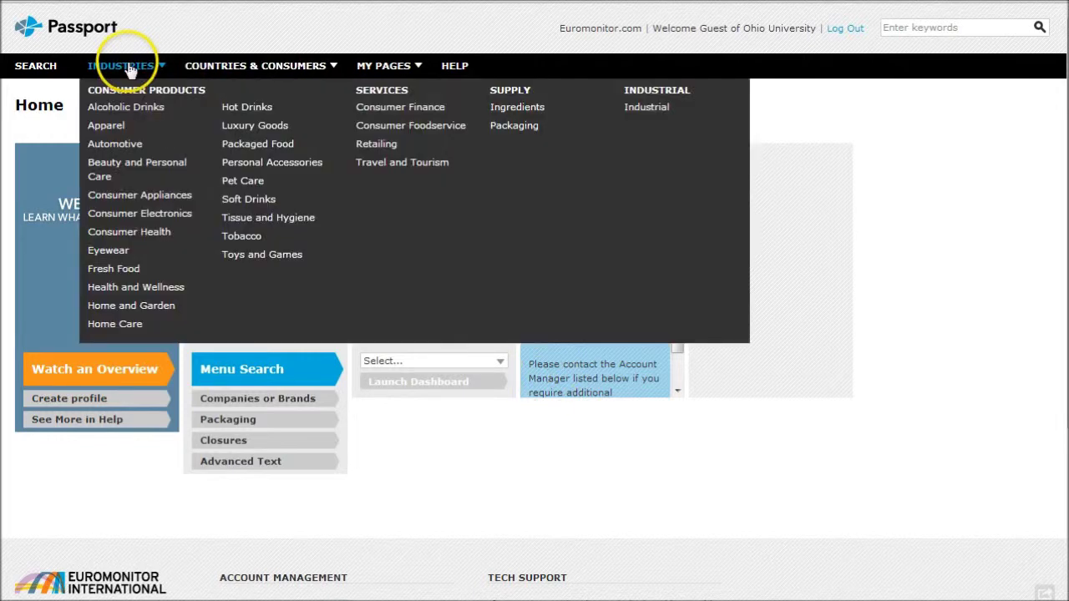
left_click(131, 108)
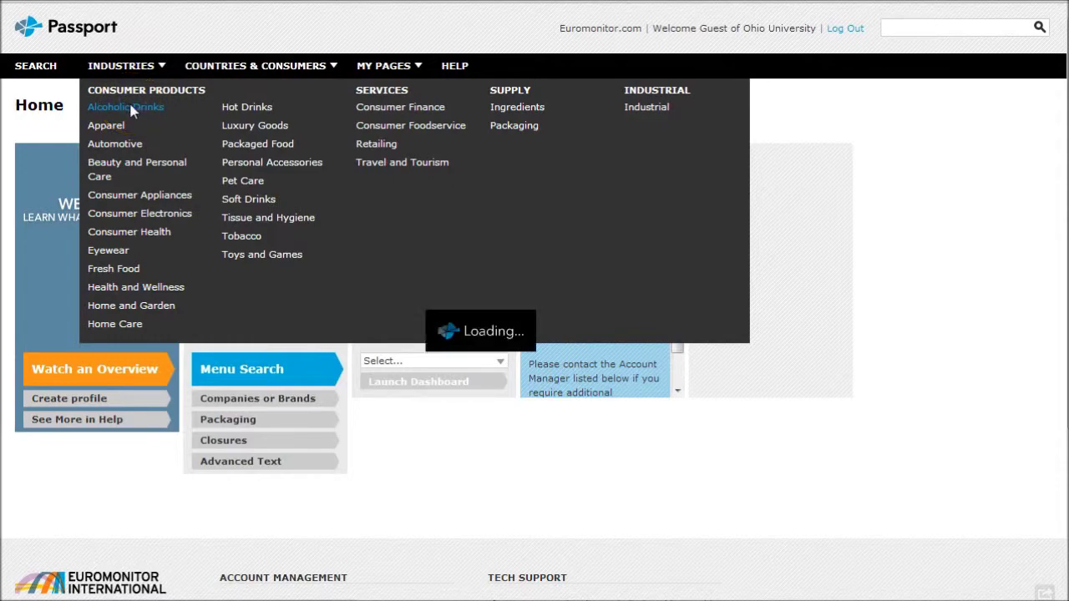
left_click(209, 323)
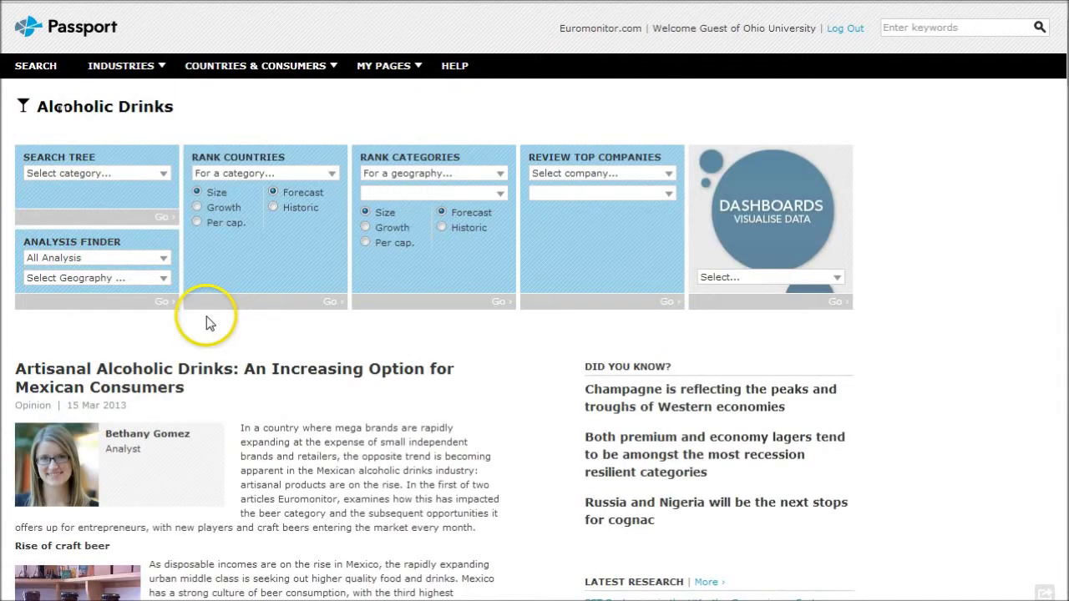
Open the category search tree for Wine from the Alcoholic Drinks page
left_click(163, 175)
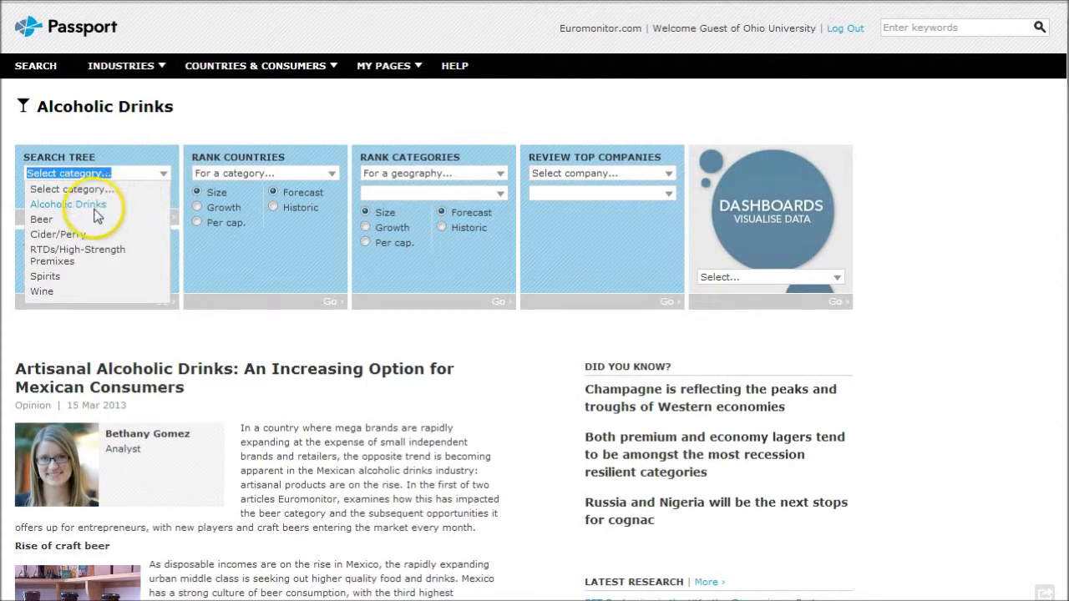
left_click(42, 293)
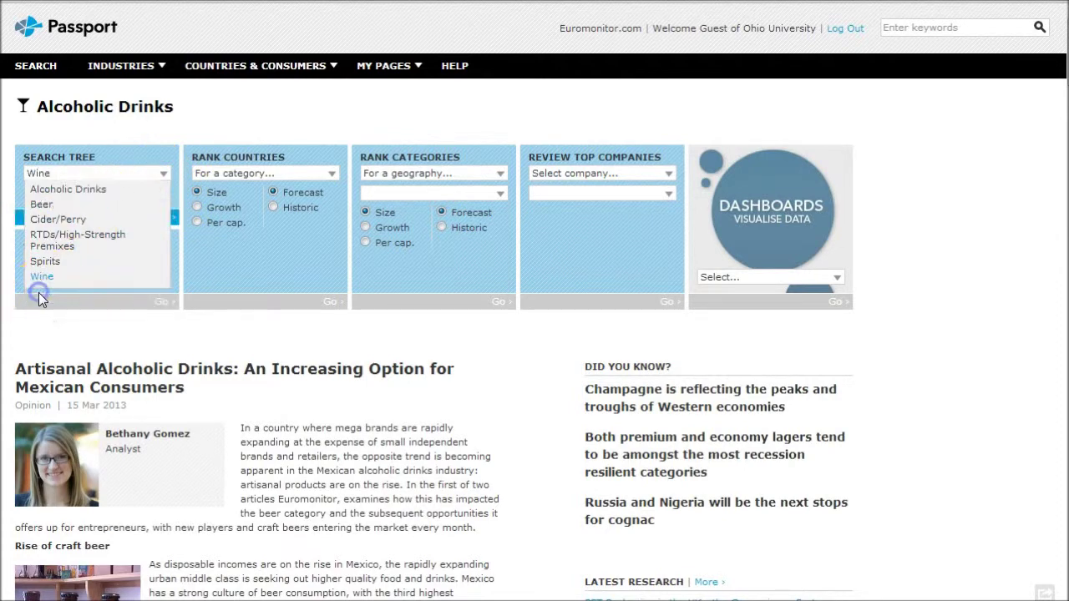
left_click(160, 219)
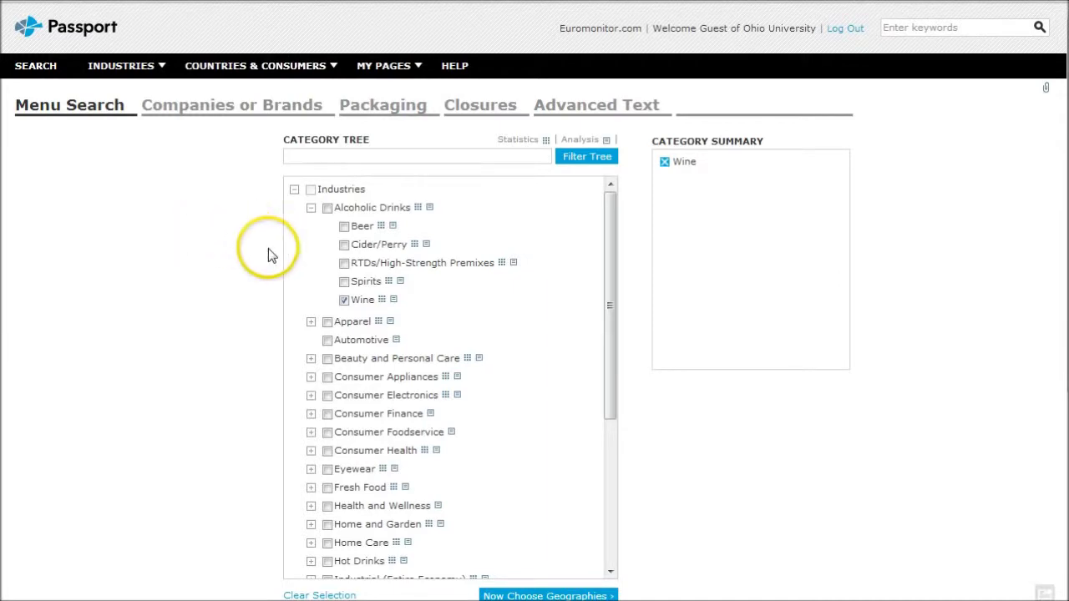
Add Beer and Alcoholic Drinks to the selected categories, remove Beer again, and continue to the geography selection
left_click(343, 226)
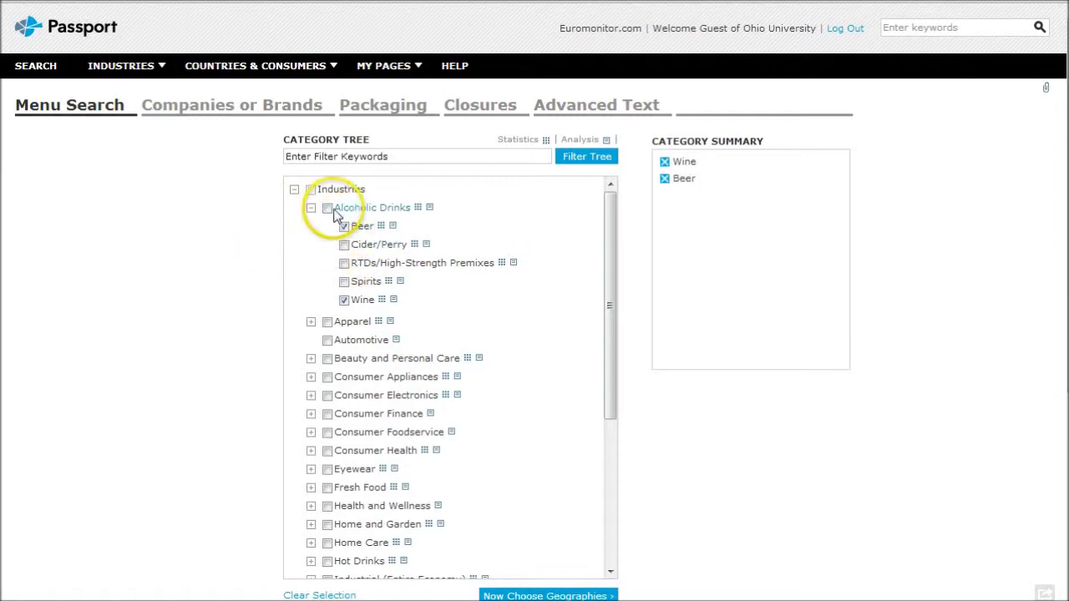
left_click(333, 209)
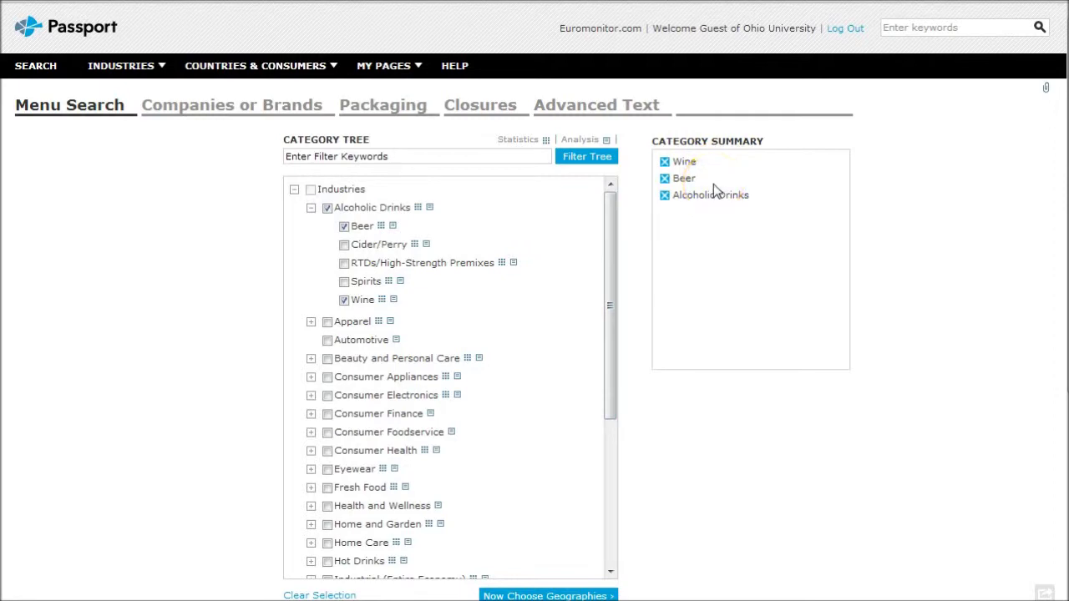
left_click(344, 227)
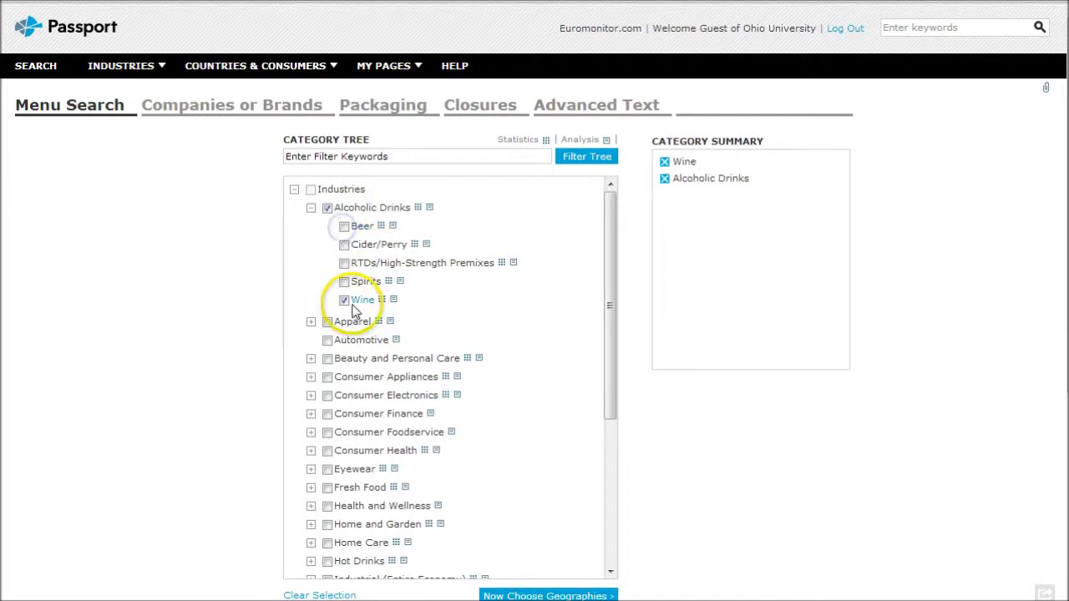
scroll(542, 349, "down", 2)
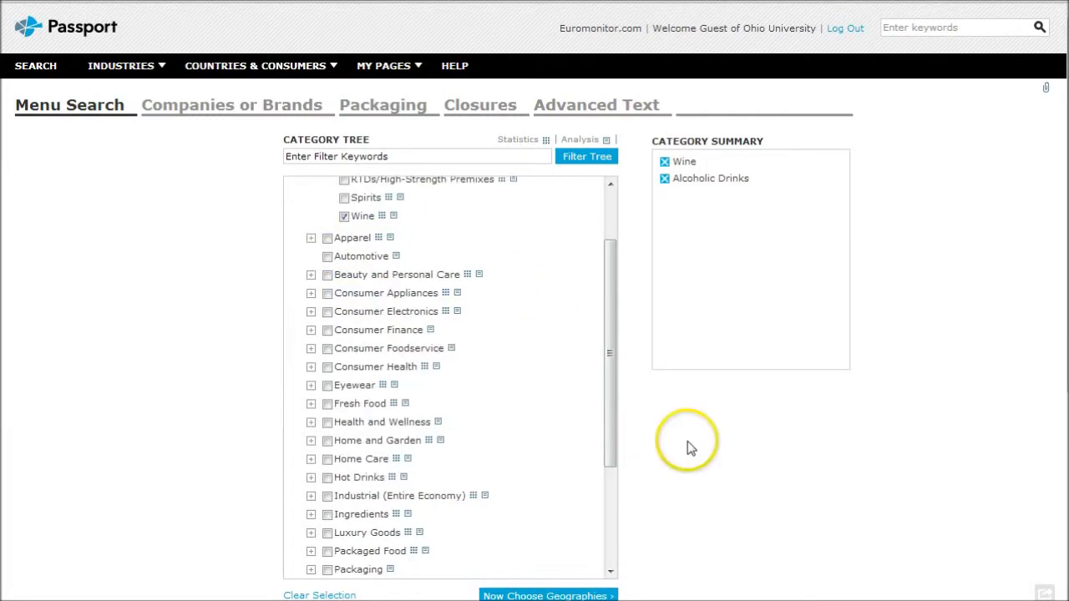
scroll(687, 446, "down", 2)
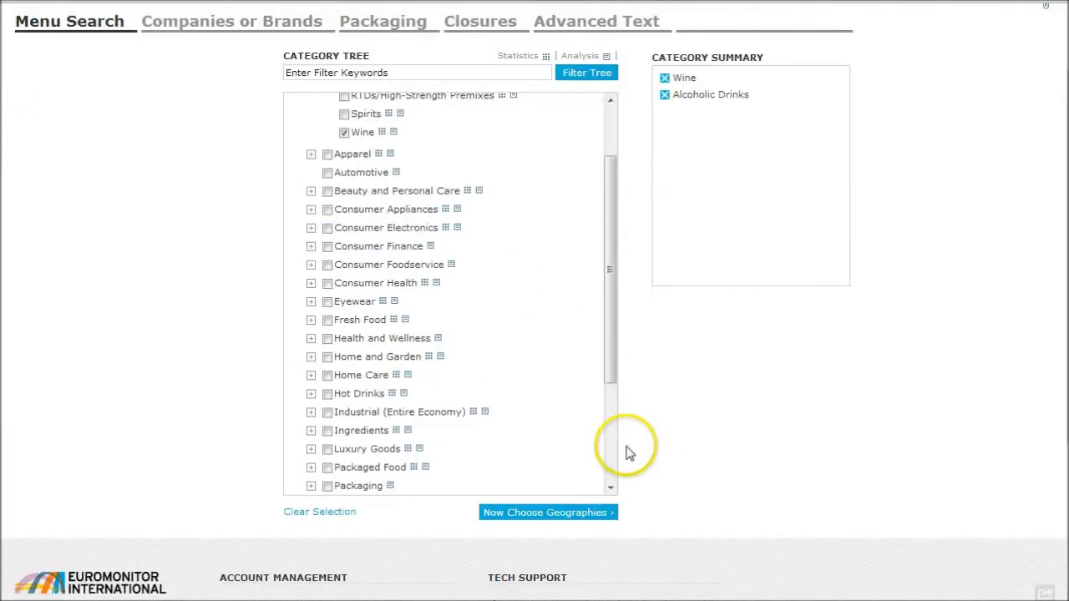
left_click(533, 519)
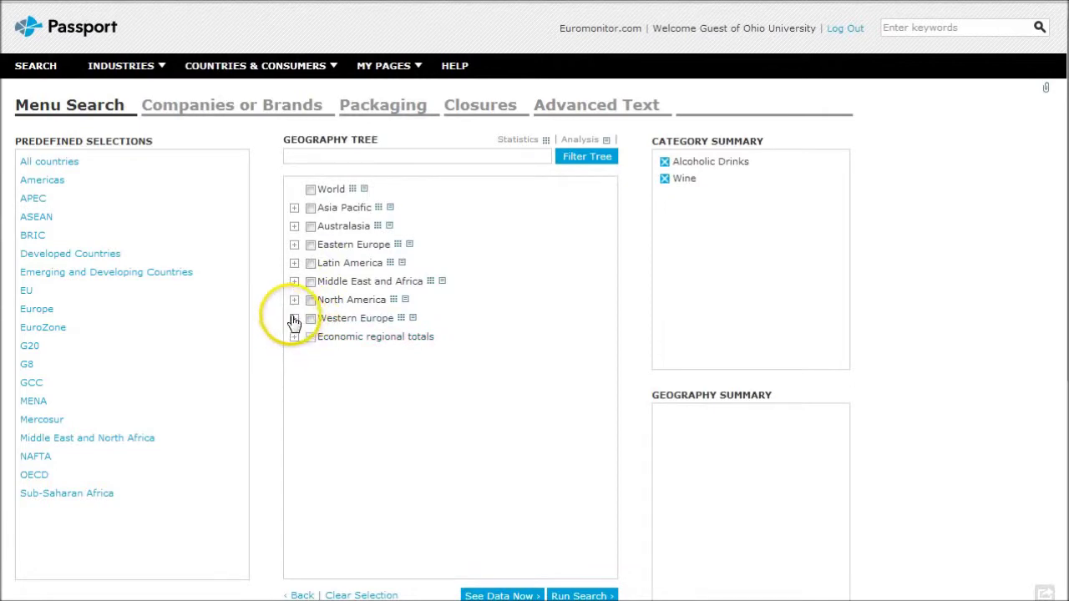
Select Denmark, Finland, Germany and Italy under Western Europe and run the search
left_click(295, 319)
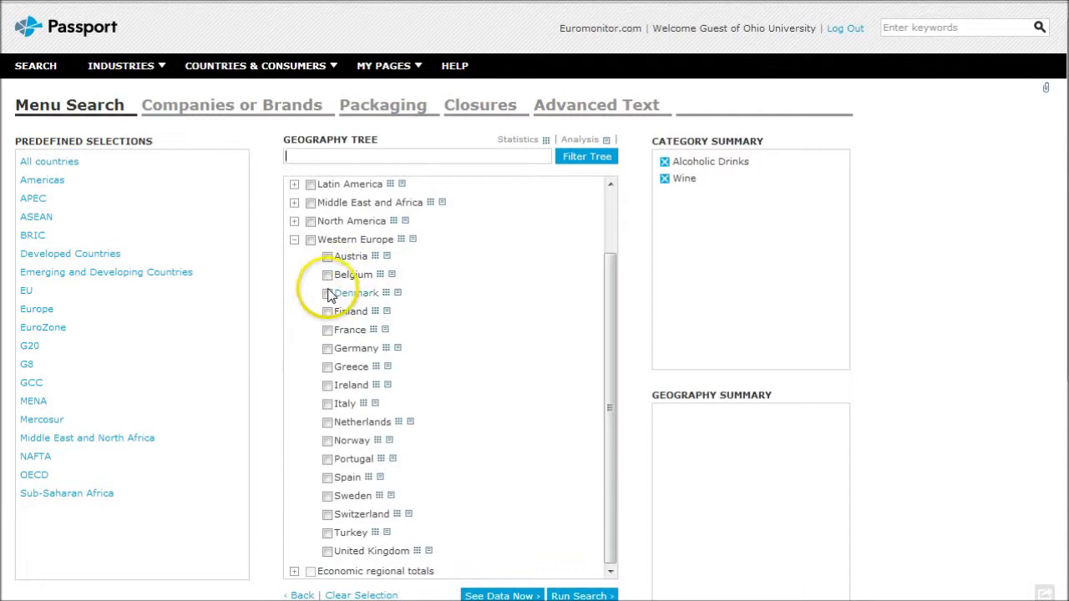
left_click(328, 294)
left_click(327, 312)
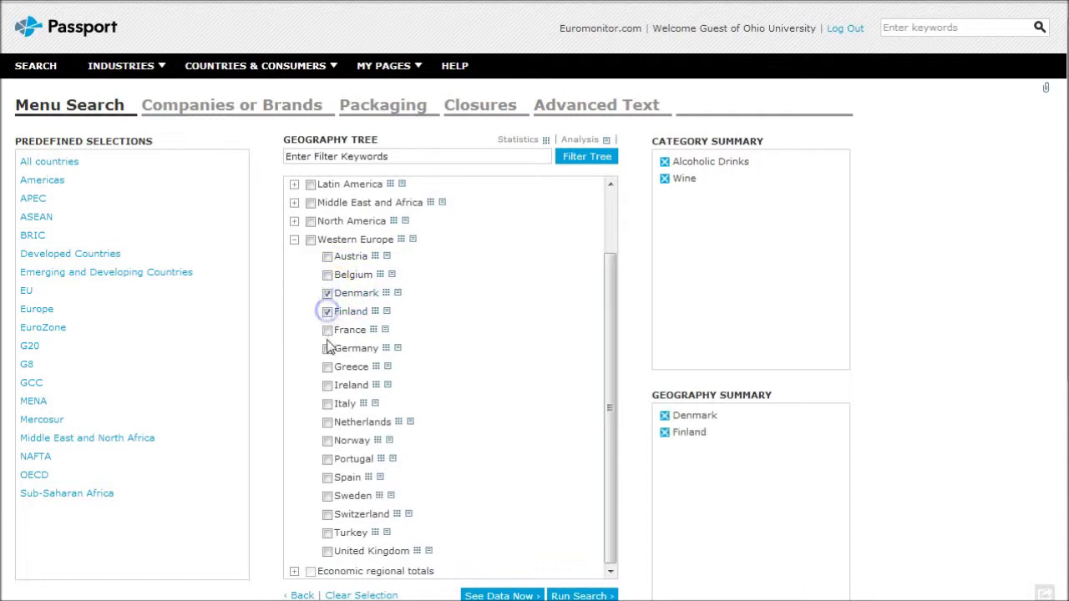
left_click(328, 350)
left_click(327, 403)
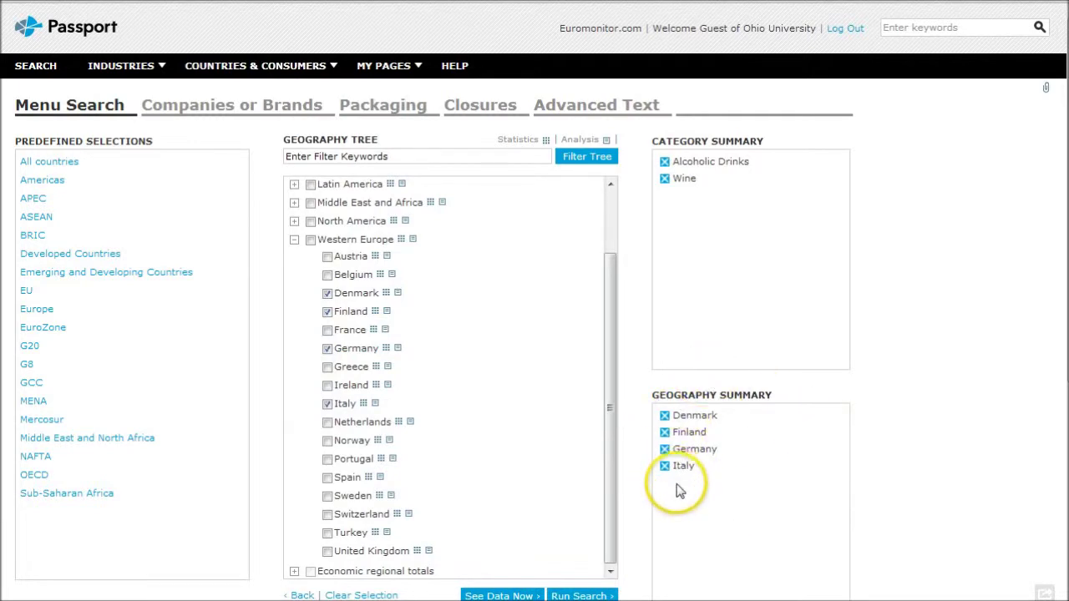
scroll(692, 468, "down", 1)
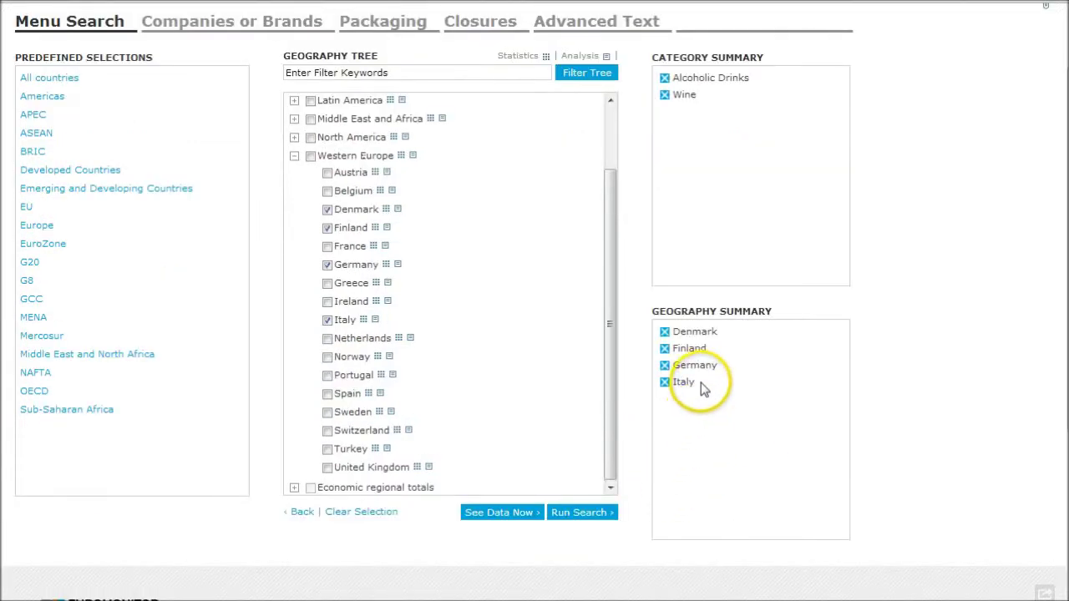
left_click(577, 518)
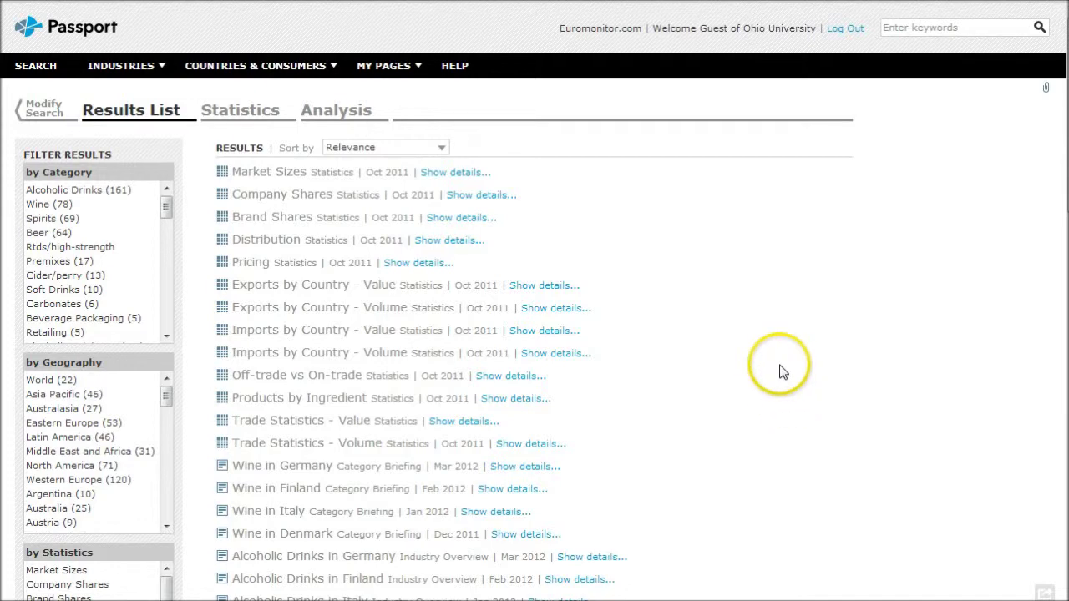
Look over the results list and view the Market Sizes statistics for the chosen categories and countries
scroll(779, 369, "down", 1)
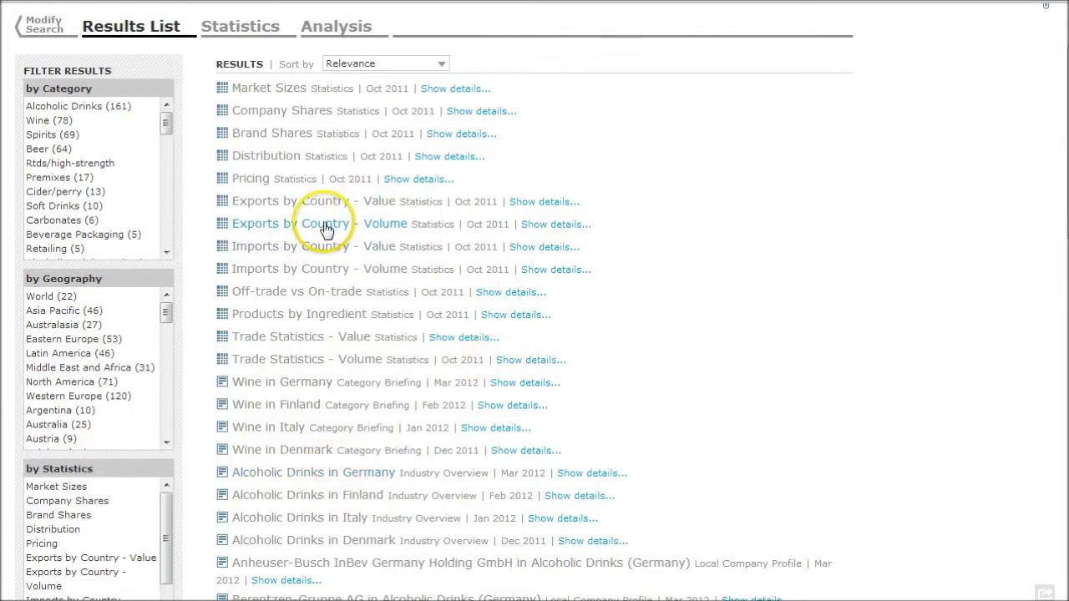
scroll(759, 296, "up", 1)
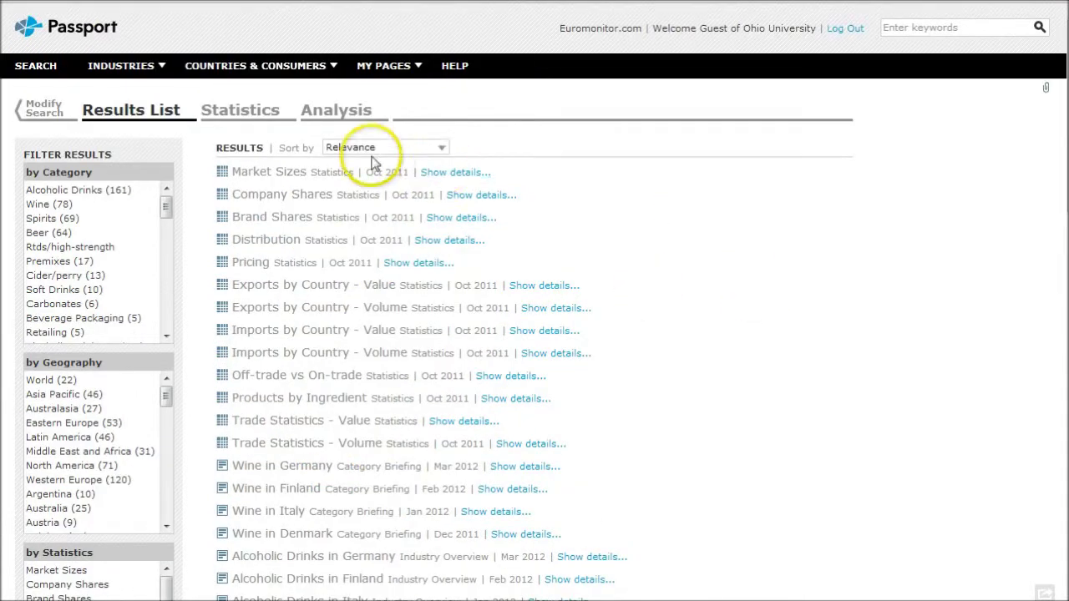
left_click(244, 114)
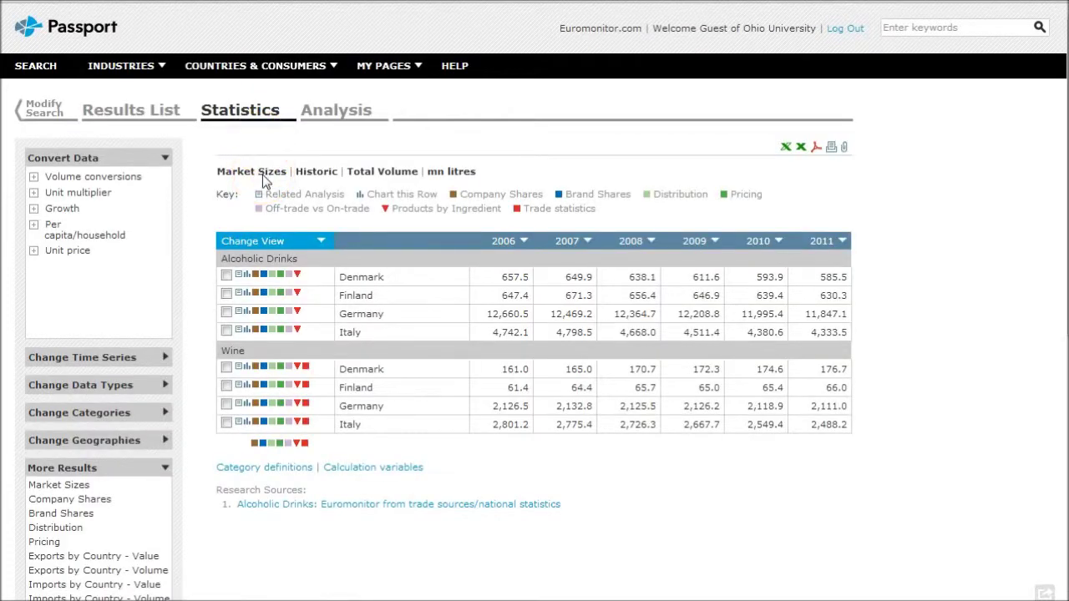
scroll(262, 175, "down", 1)
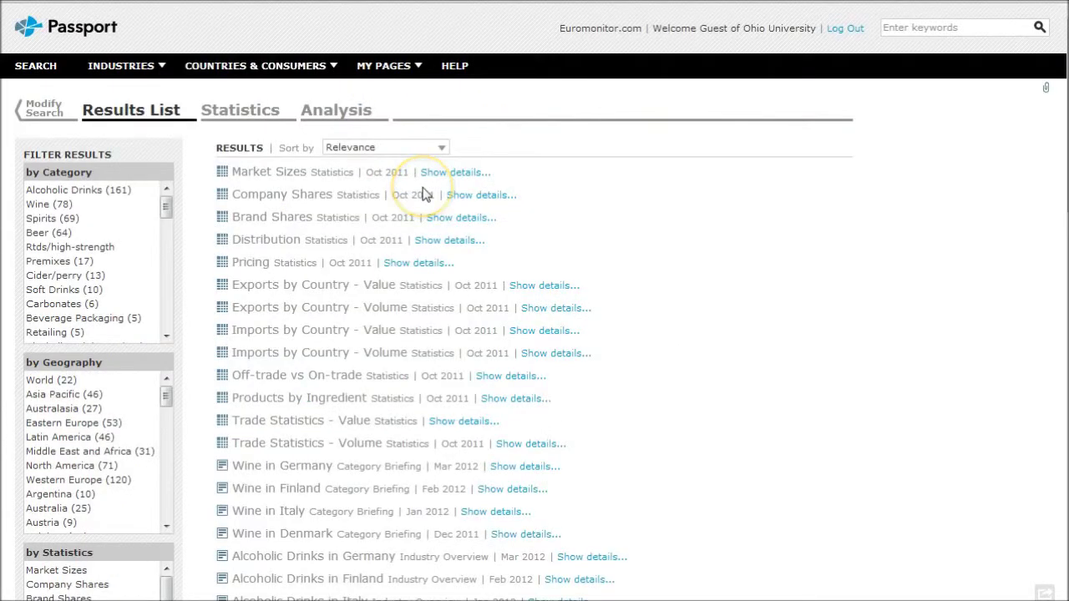
Filter the results list to Country Reports and show the whole Wine in Germany category briefing
scroll(460, 203, "down", 1)
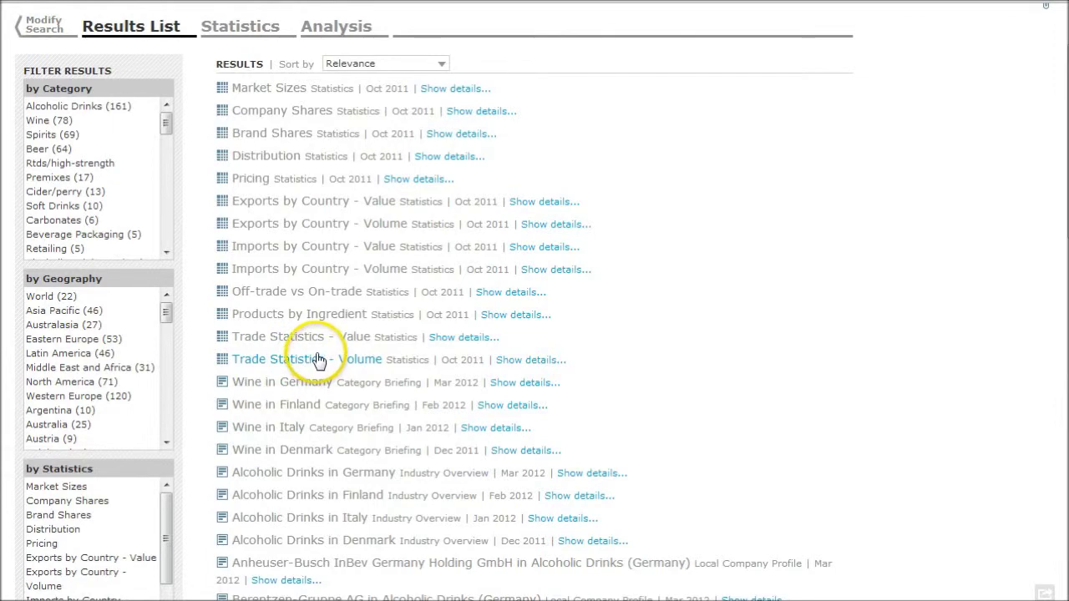
scroll(378, 336, "down", 3)
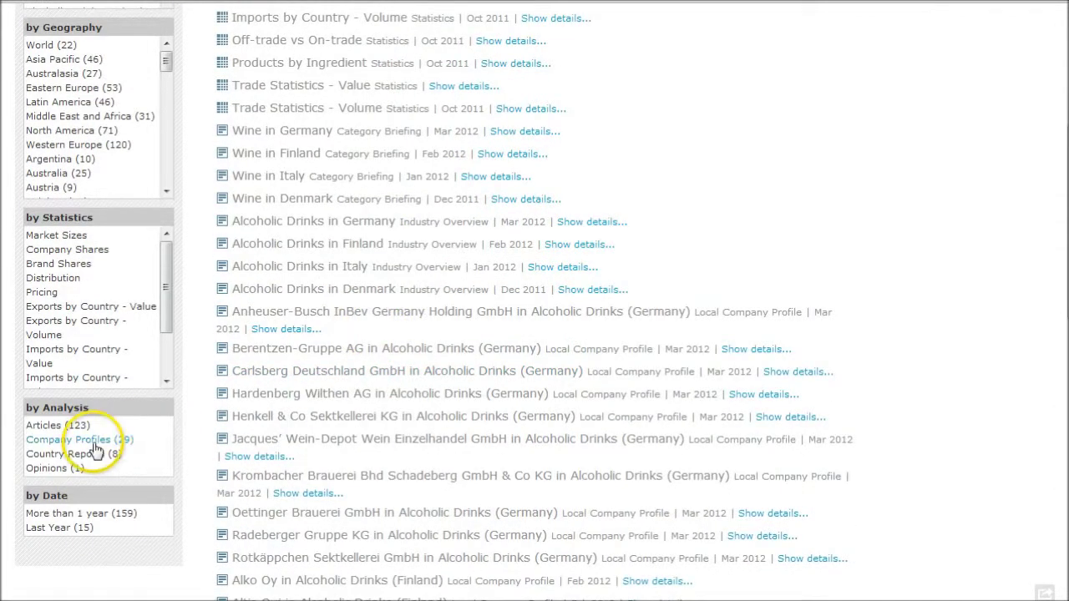
left_click(83, 456)
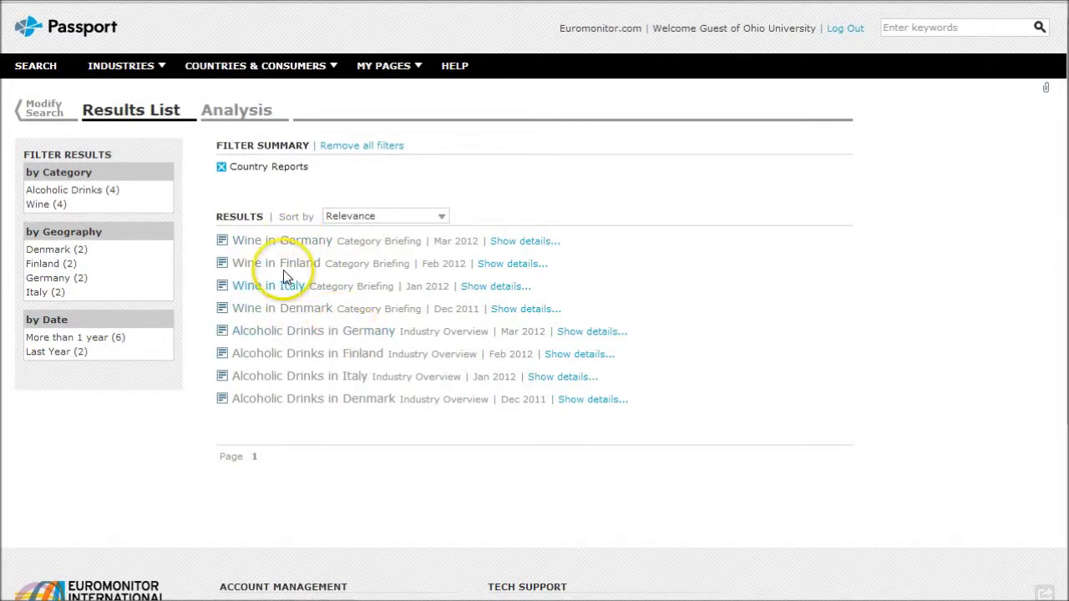
left_click(282, 243)
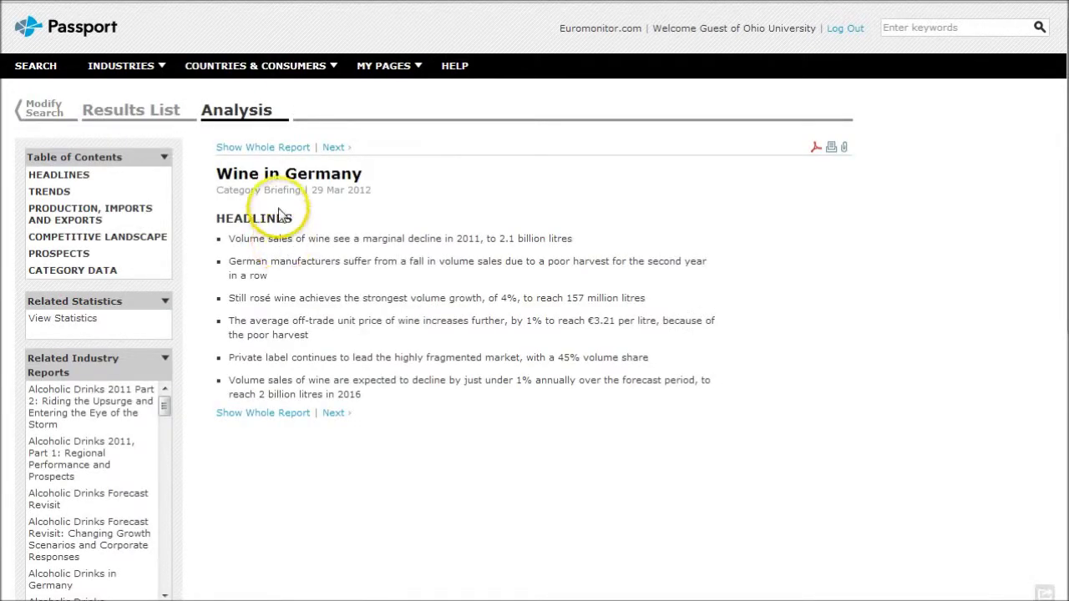
left_click(276, 150)
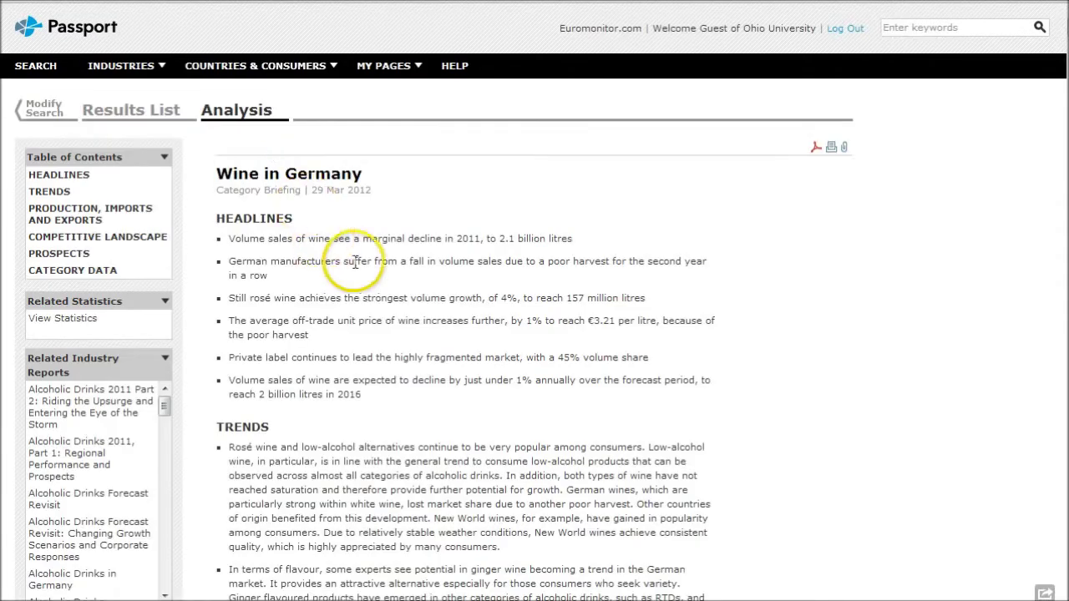
Read through the Wine in Germany report, from the trends and prospects sections to the category data tables
scroll(422, 255, "down", 2)
scroll(422, 255, "down", 15)
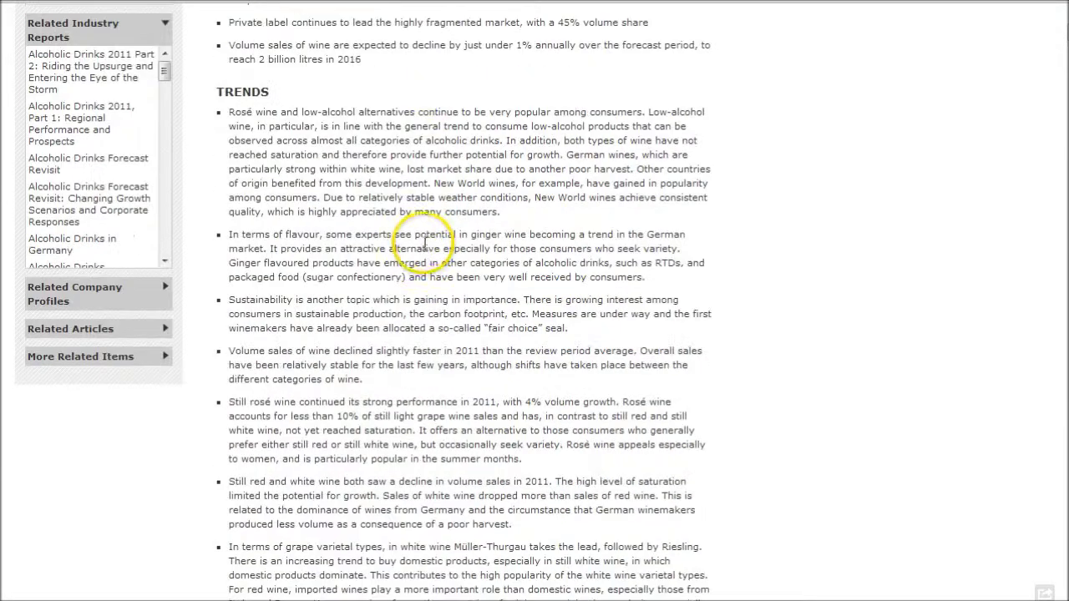
scroll(425, 236, "down", 8)
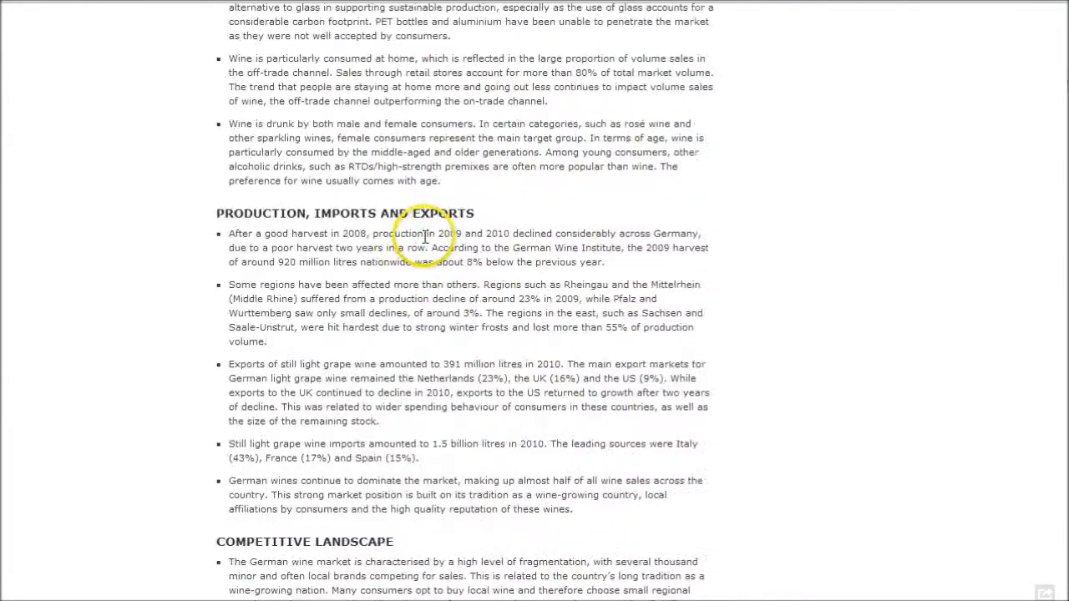
scroll(425, 236, "down", 4)
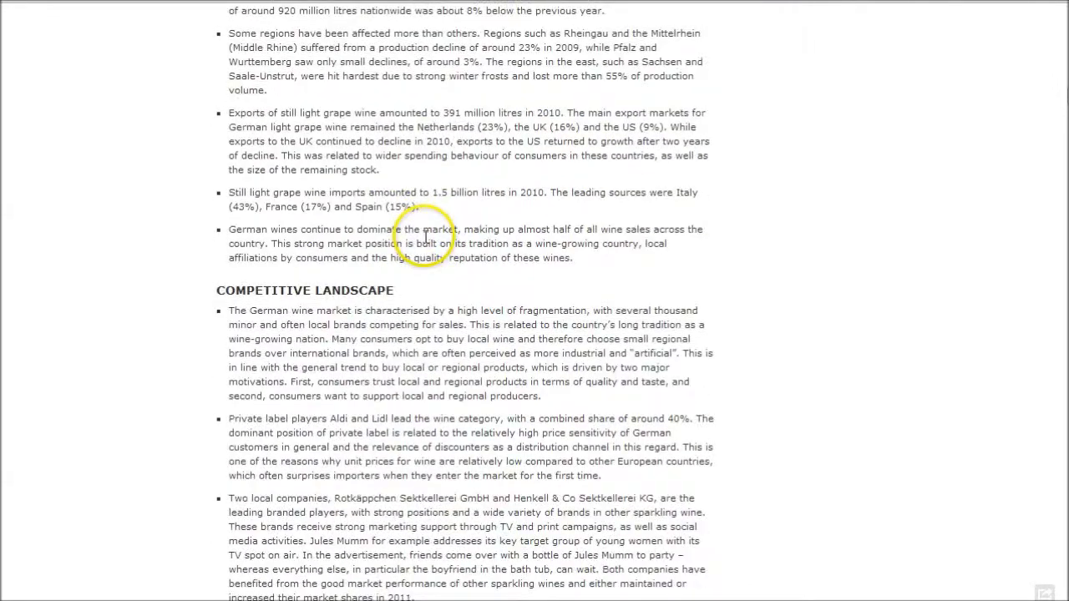
scroll(424, 237, "down", 12)
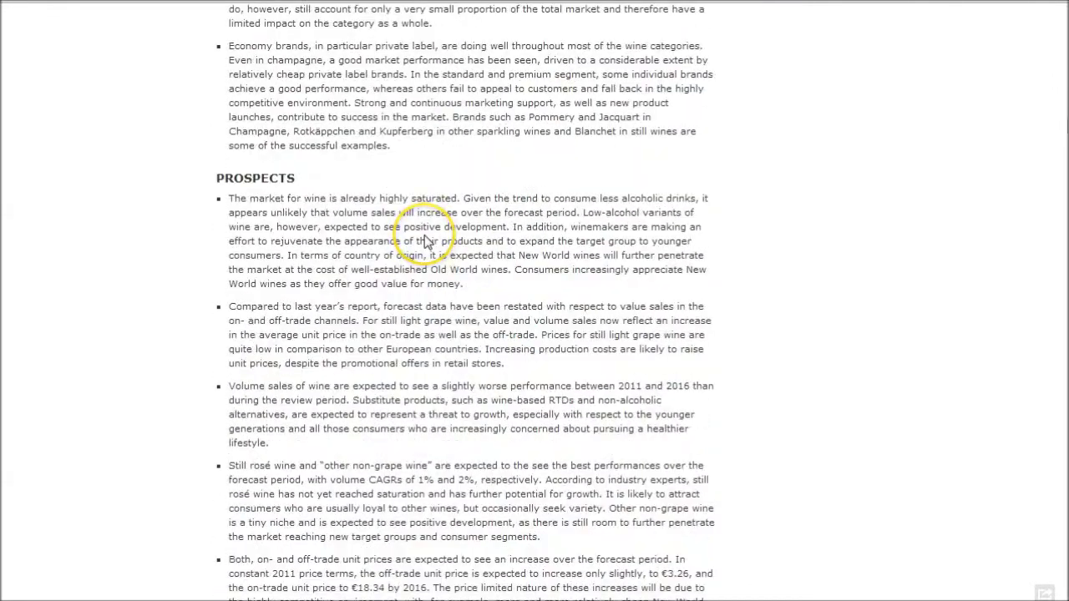
scroll(424, 239, "down", 8)
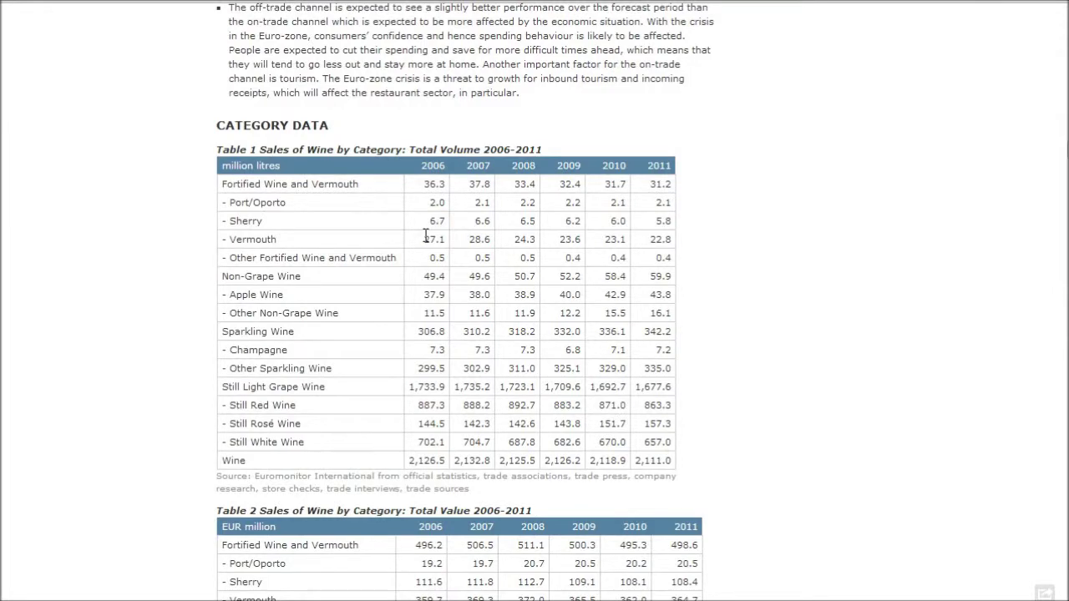
scroll(426, 236, "down", 2)
scroll(425, 240, "down", 8)
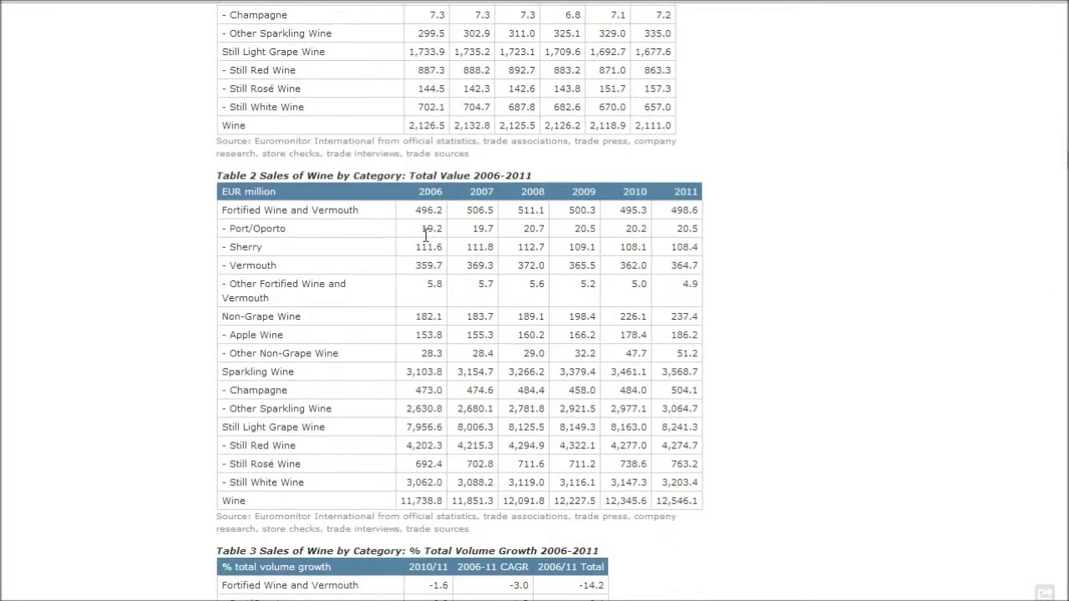
scroll(425, 236, "down", 10)
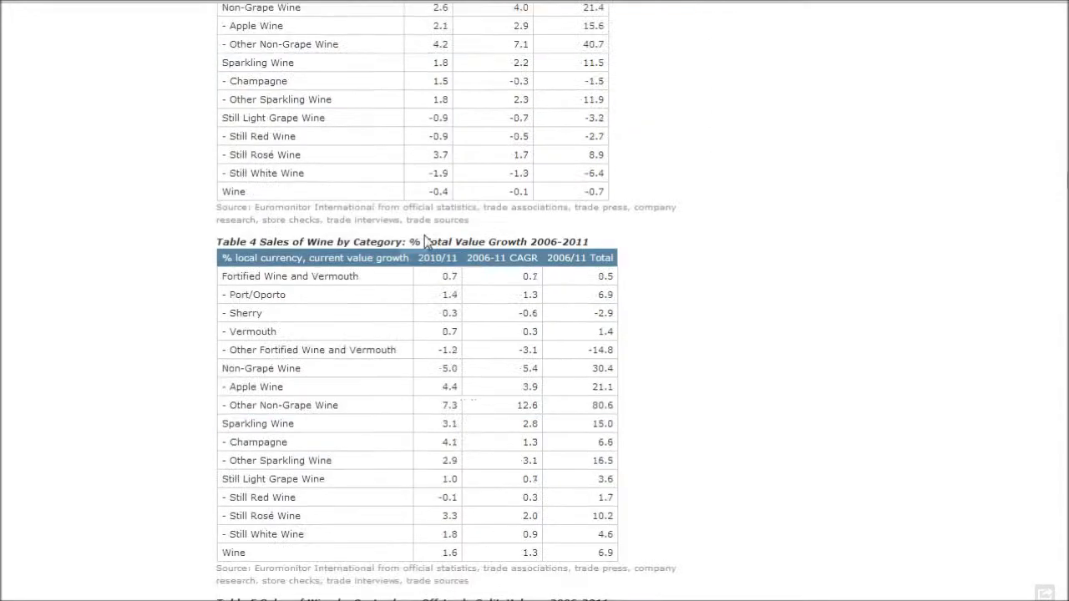
scroll(425, 237, "down", 8)
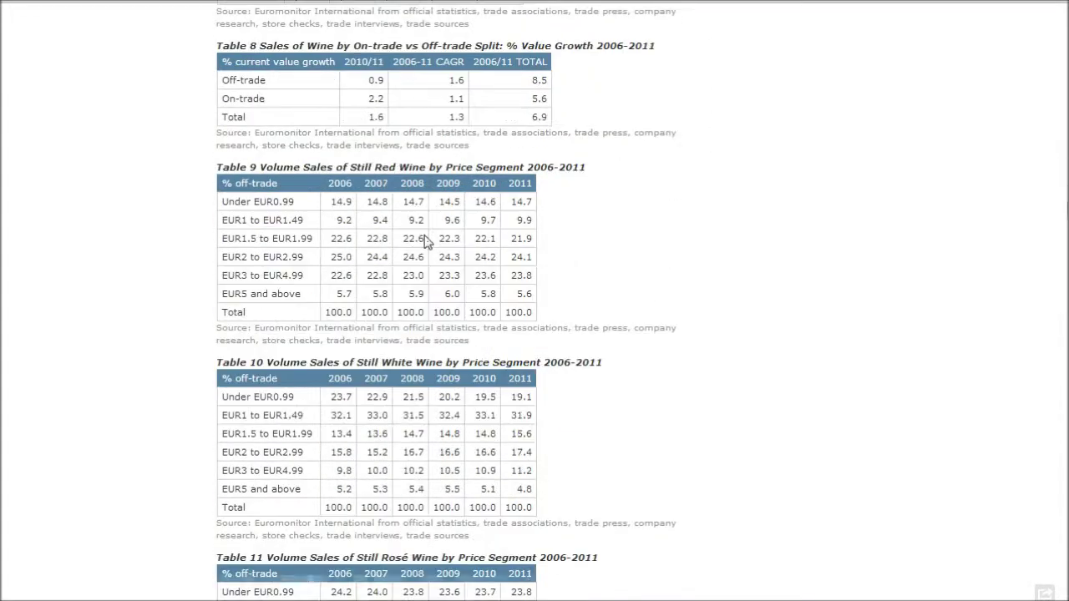
scroll(425, 239, "down", 3)
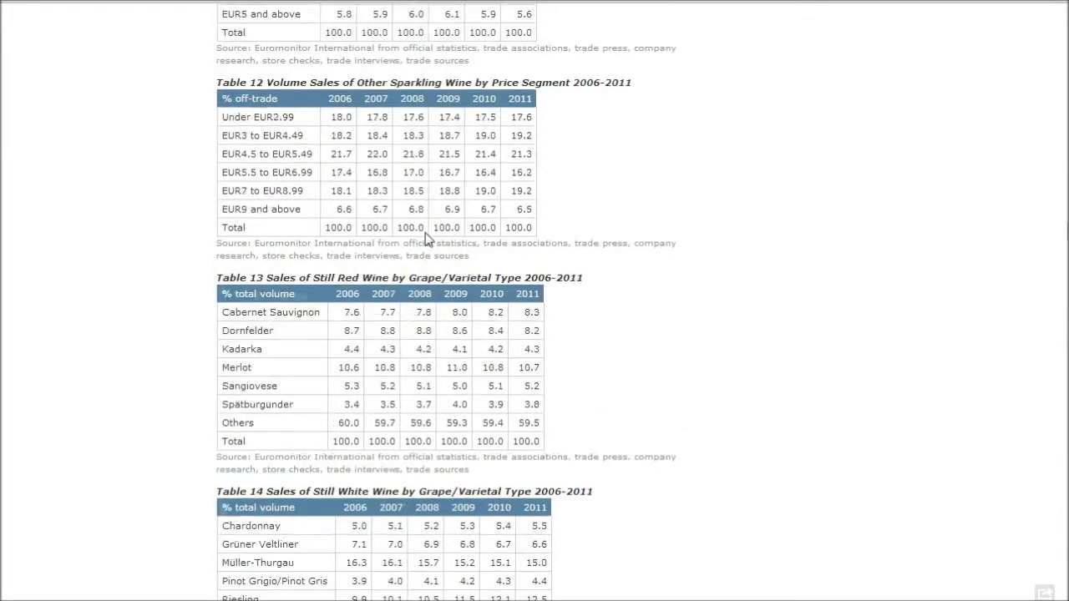
scroll(425, 239, "down", 3)
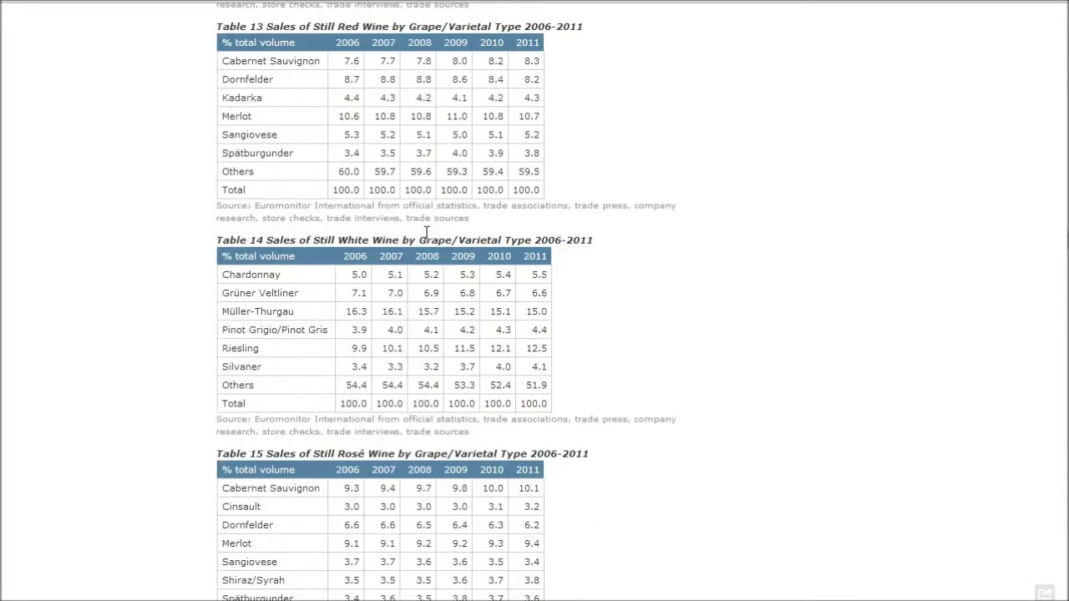
scroll(426, 234, "up", 20)
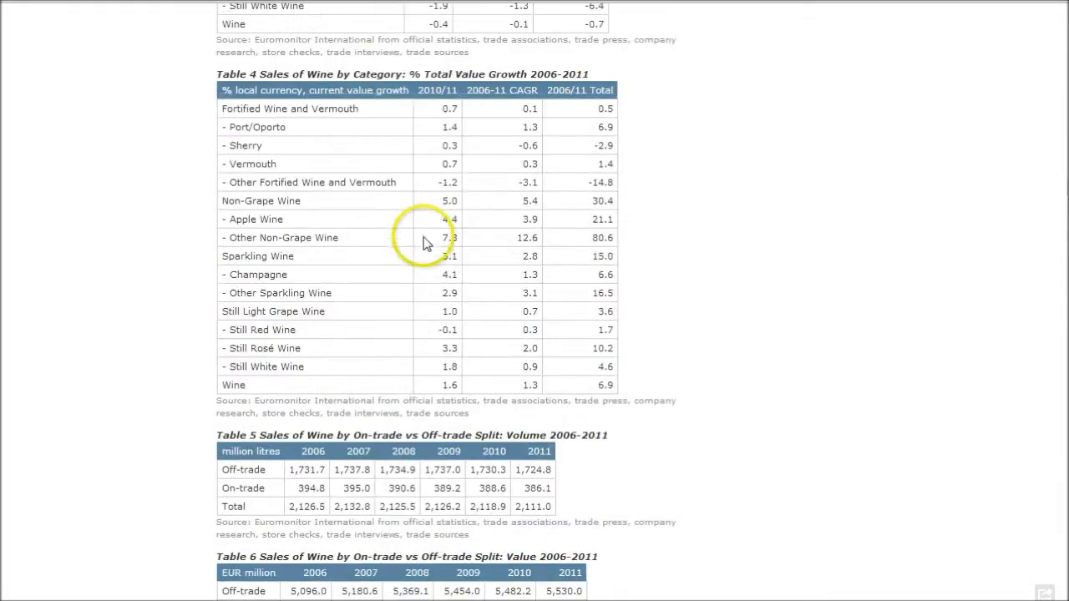
scroll(425, 240, "up", 20)
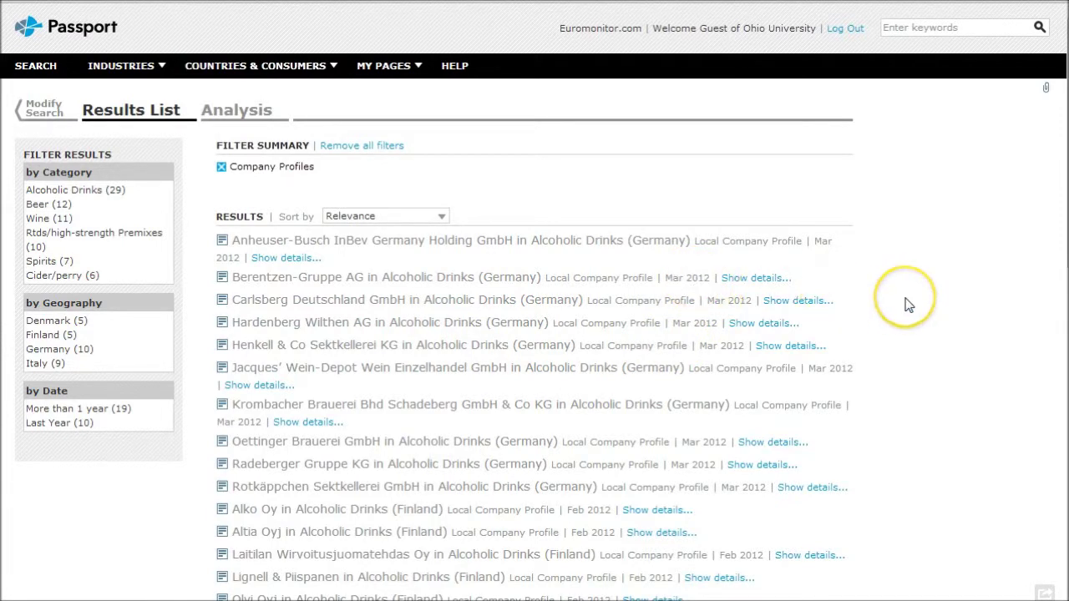
Filter the full results list by analysis type to Articles
scroll(909, 306, "down", 1)
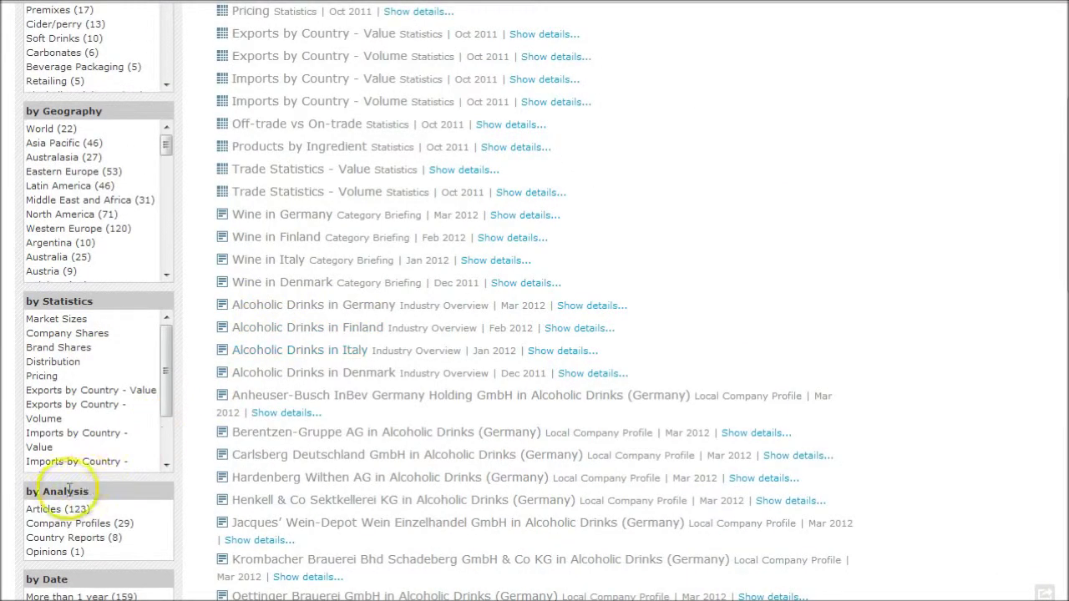
left_click(48, 511)
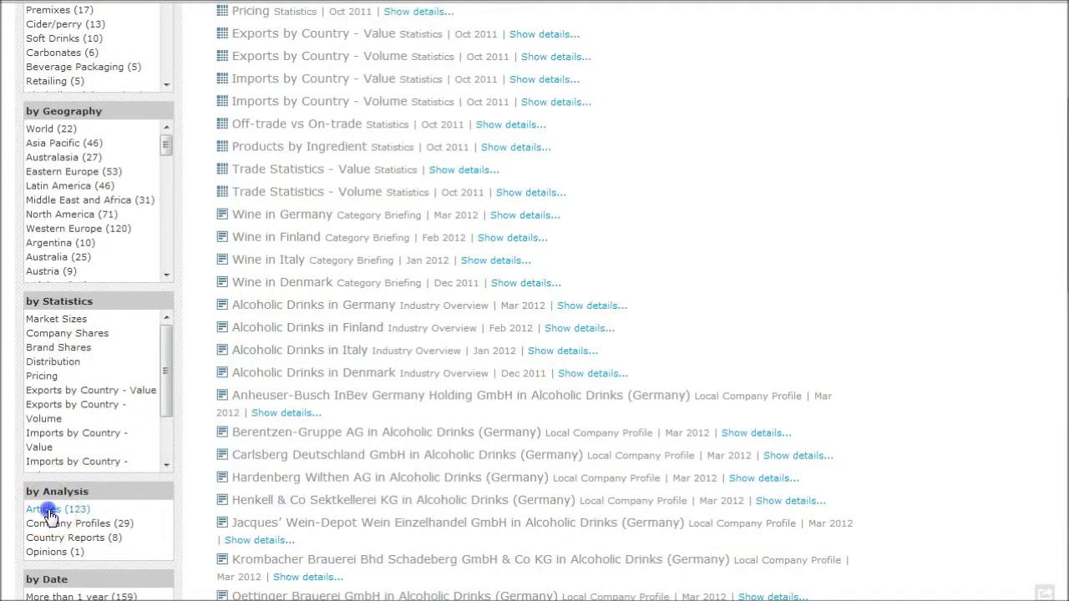